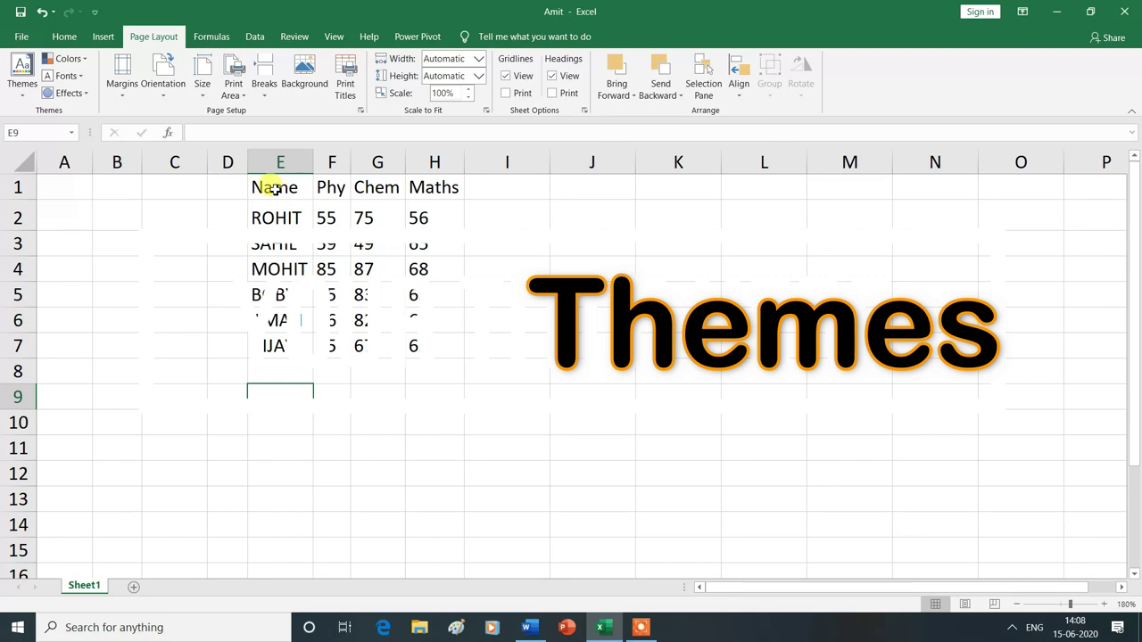
Convert the marks range E1:H7 into an Excel table with headers and filter buttons.
{"action": "mouse_move", "coordinate": [258, 188]}
{"action": "left_mouse_down"}
{"action": "mouse_move", "coordinate": [392, 233]}
{"action": "mouse_move", "coordinate": [444, 285]}
{"action": "mouse_move", "coordinate": [446, 345]}
{"action": "left_mouse_up"}
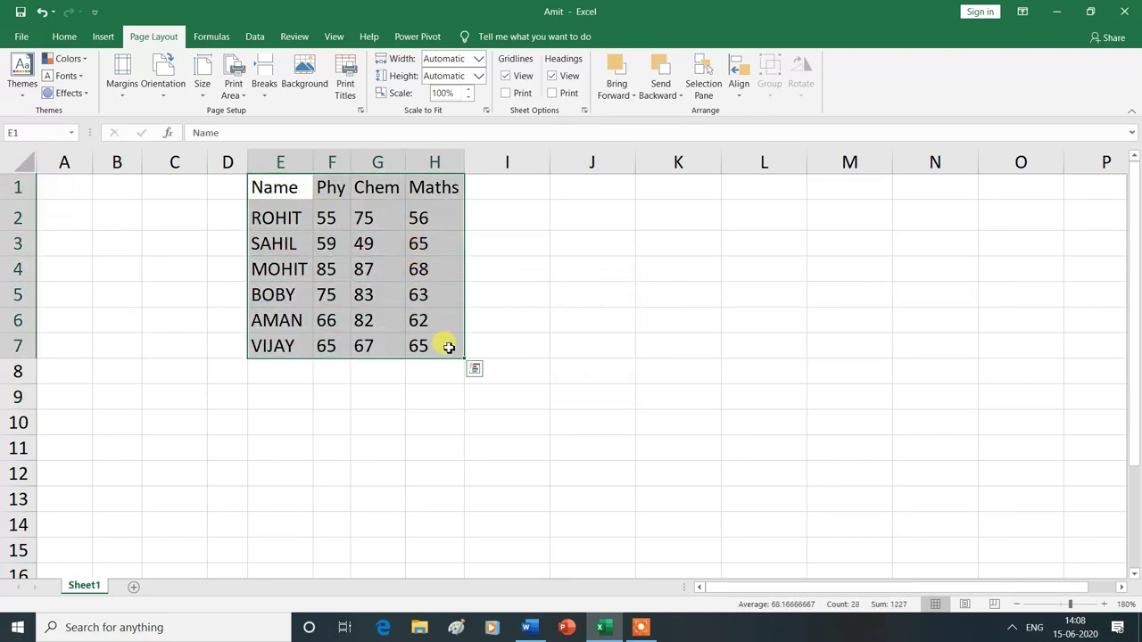
{"action": "left_click", "coordinate": [104, 36]}
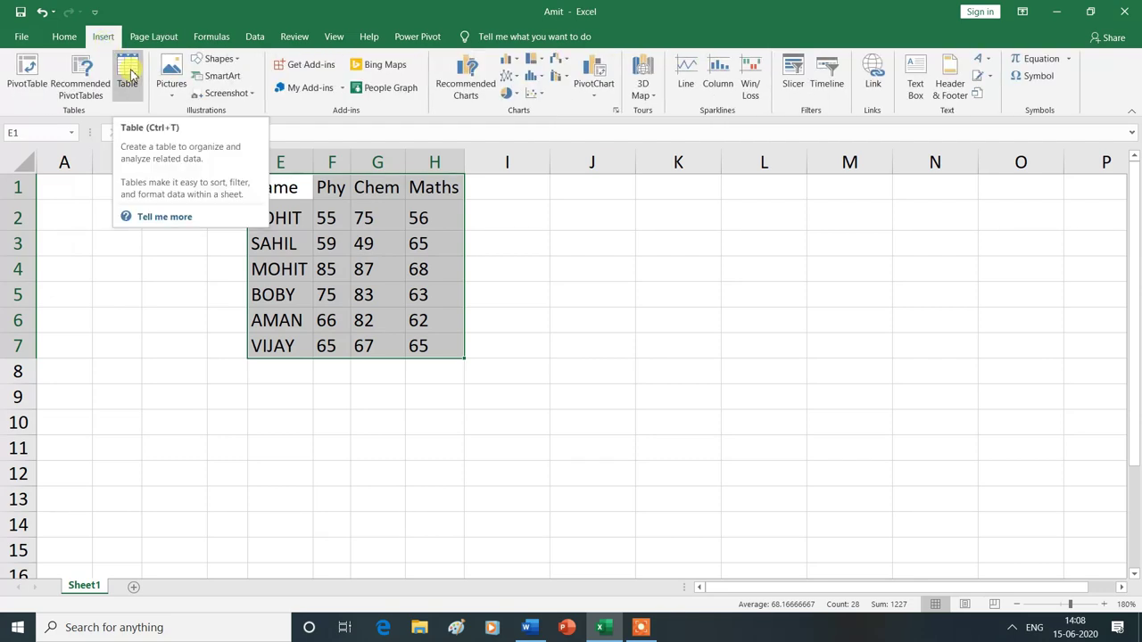
{"action": "left_click", "coordinate": [128, 72]}
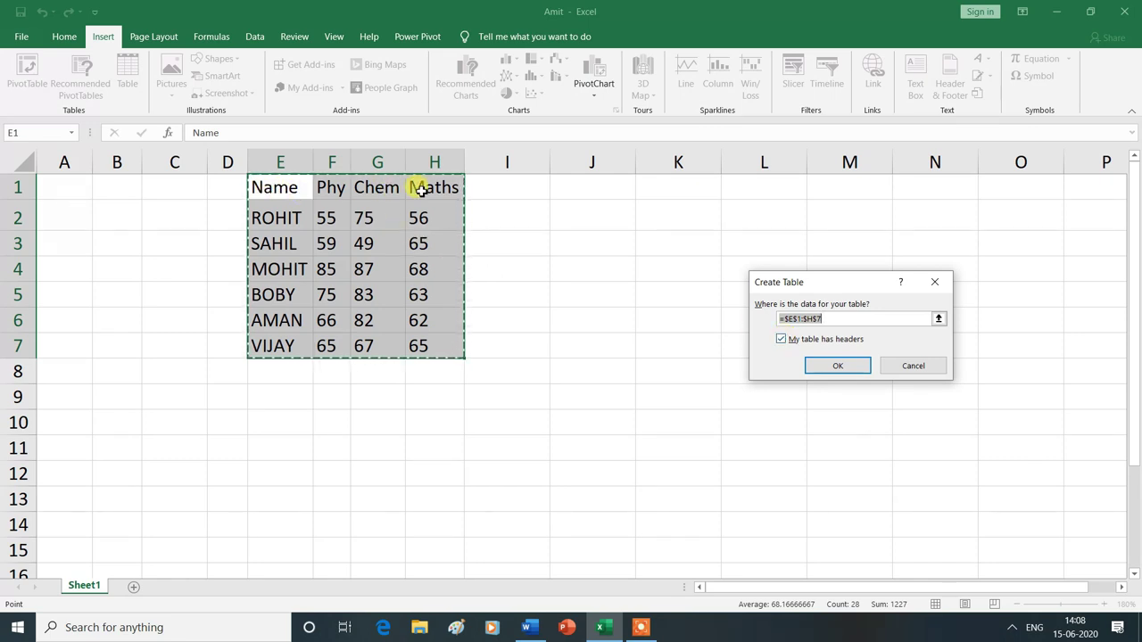
{"action": "left_click", "coordinate": [838, 368]}
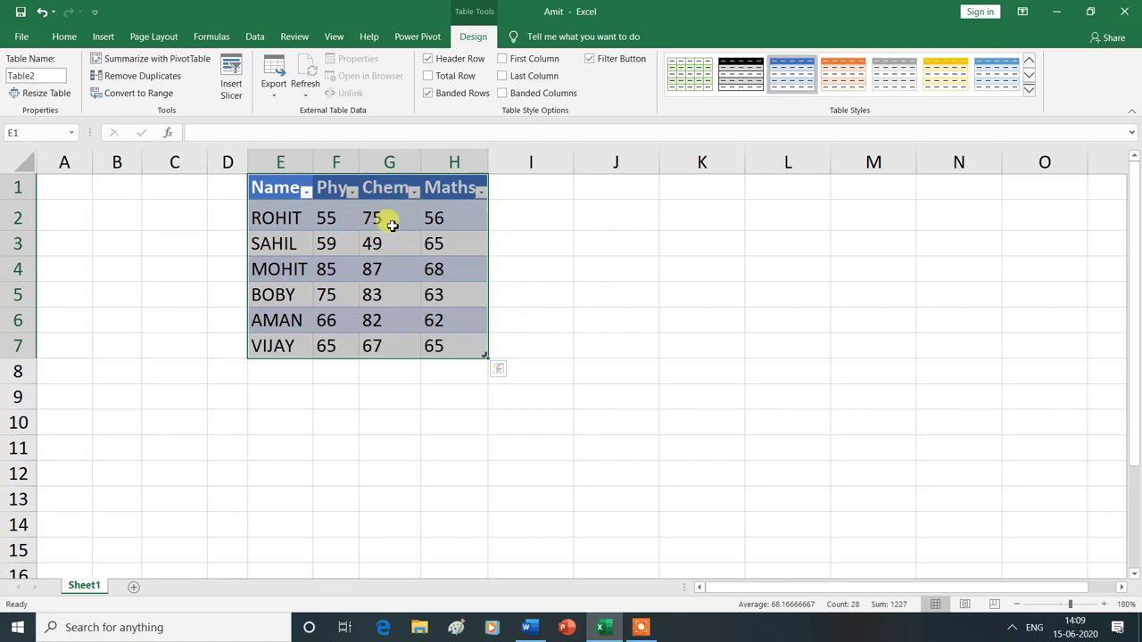
Draw a rounded rectangle beside the marks table near column J, then reselect the table data.
{"action": "left_click", "coordinate": [104, 38]}
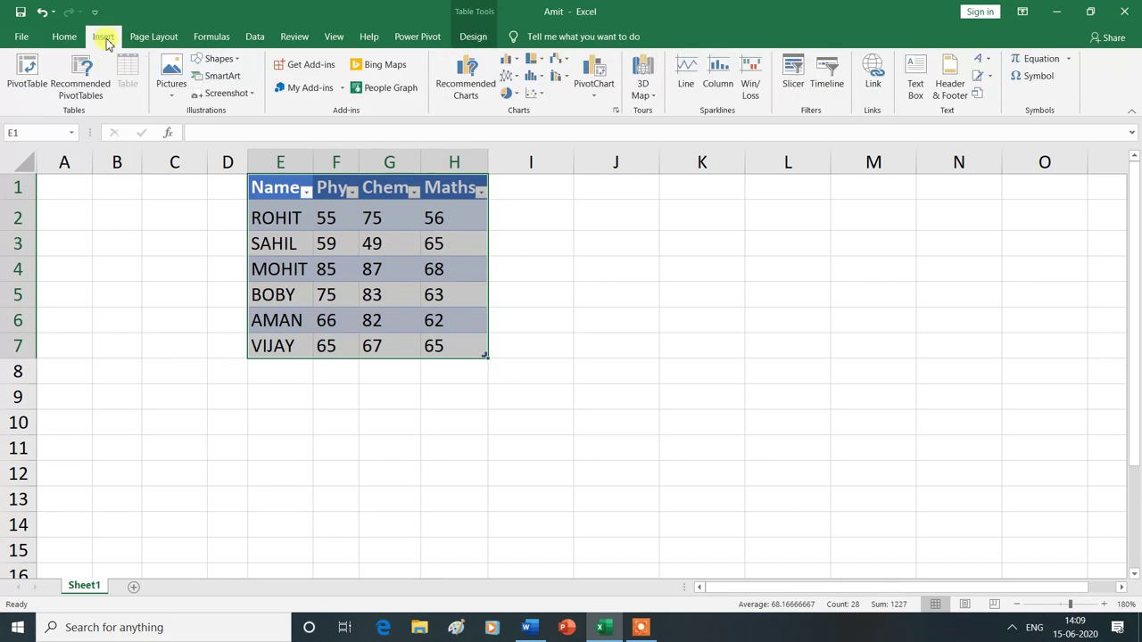
{"action": "left_click", "coordinate": [219, 59]}
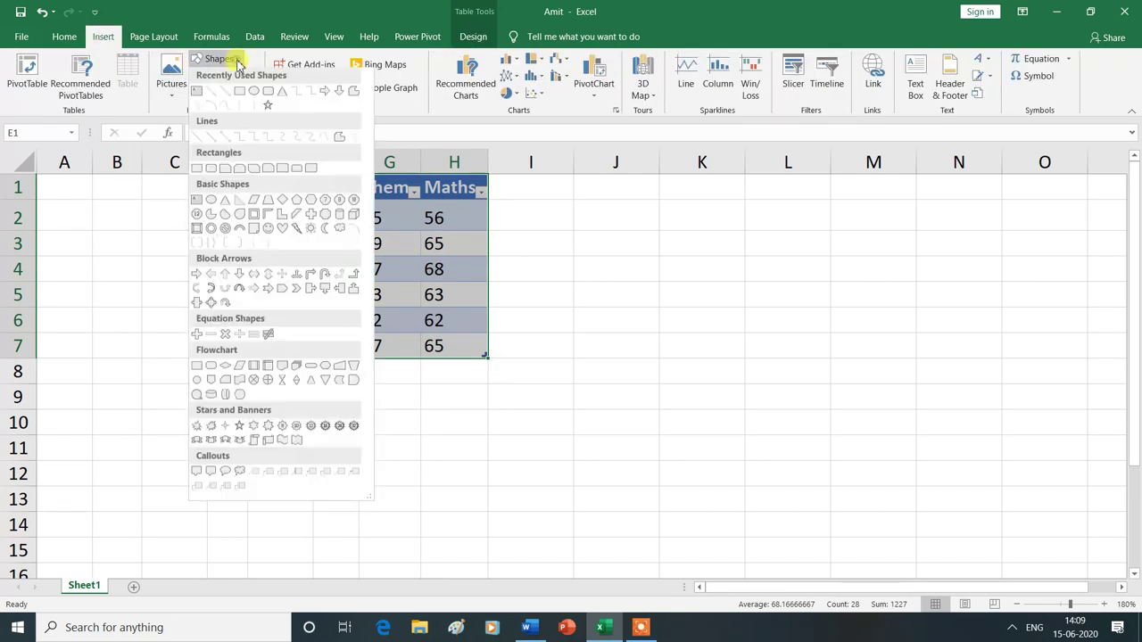
{"action": "left_click", "coordinate": [269, 95]}
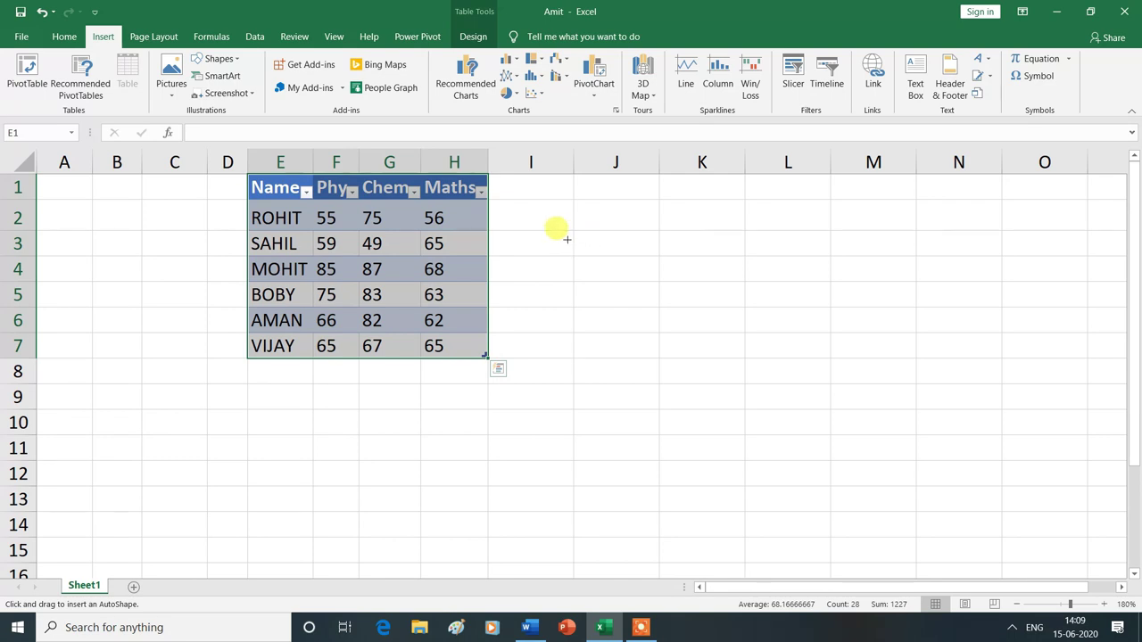
{"action": "left_click_drag", "start_coordinate": [559, 240], "coordinate": [700, 318]}
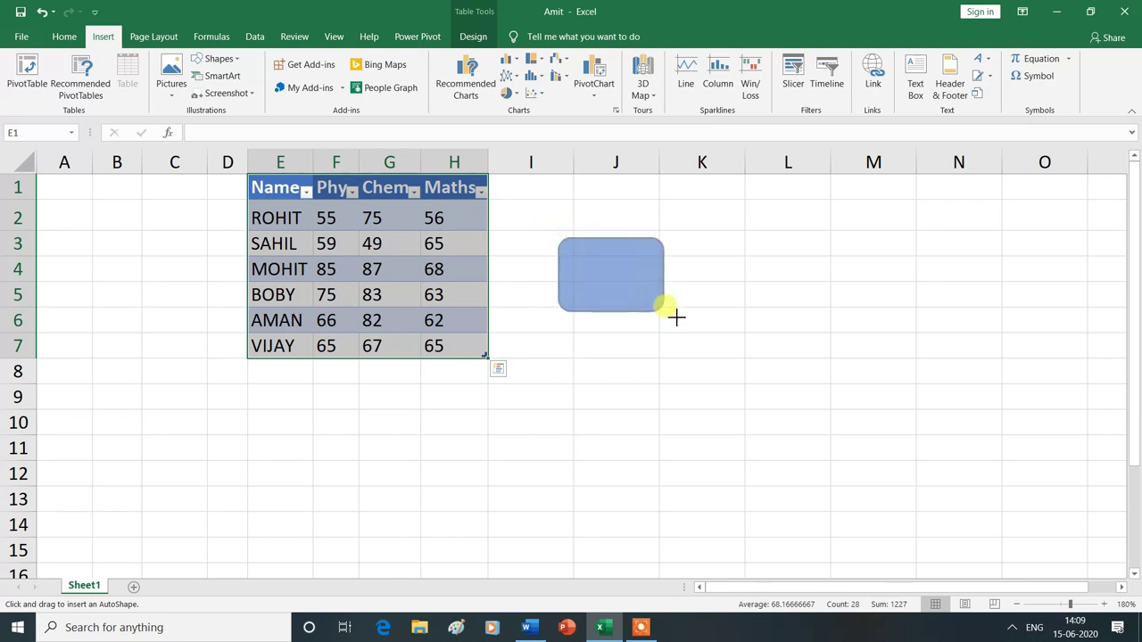
{"action": "left_click_drag", "start_coordinate": [701, 317], "coordinate": [697, 316]}
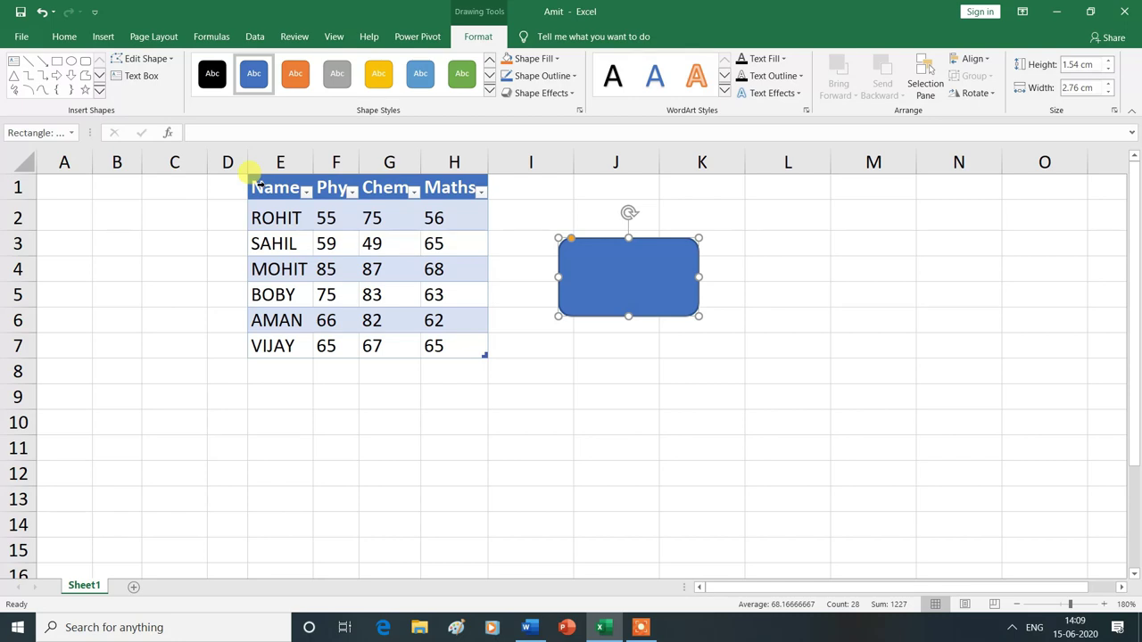
{"action": "mouse_move", "coordinate": [259, 183]}
{"action": "left_mouse_down"}
{"action": "mouse_move", "coordinate": [444, 327]}
{"action": "mouse_move", "coordinate": [438, 346]}
{"action": "left_mouse_up"}
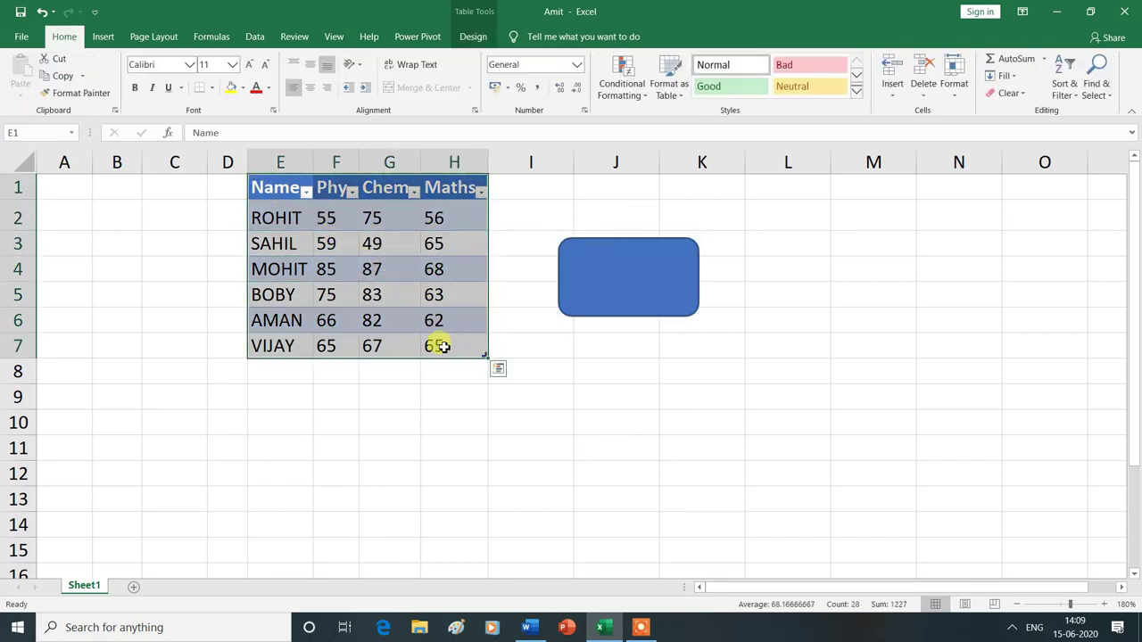
{"action": "left_click", "coordinate": [105, 41]}
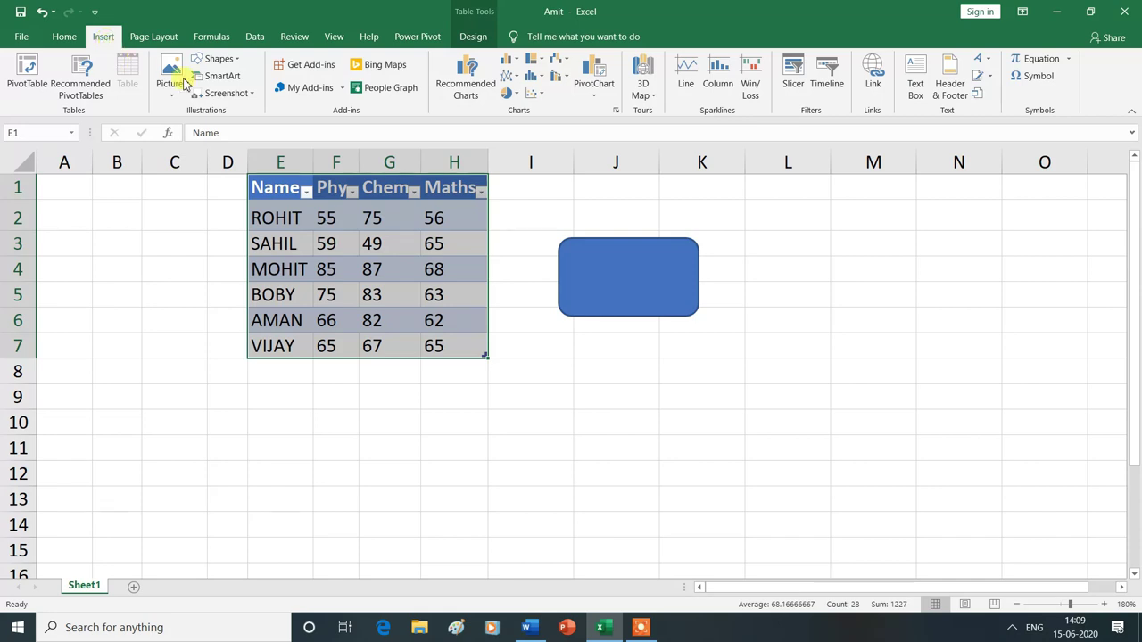
Insert a clustered column chart of the Phy, Chem and Maths marks, sized tall across columns L–O.
{"action": "left_click", "coordinate": [507, 62]}
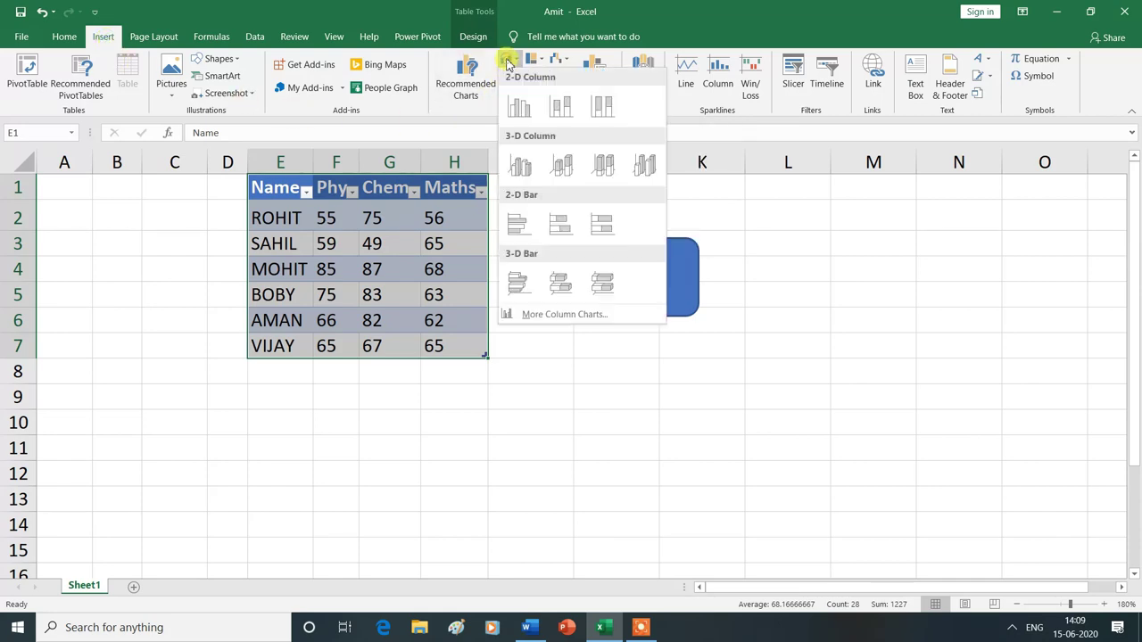
{"action": "left_click", "coordinate": [521, 107]}
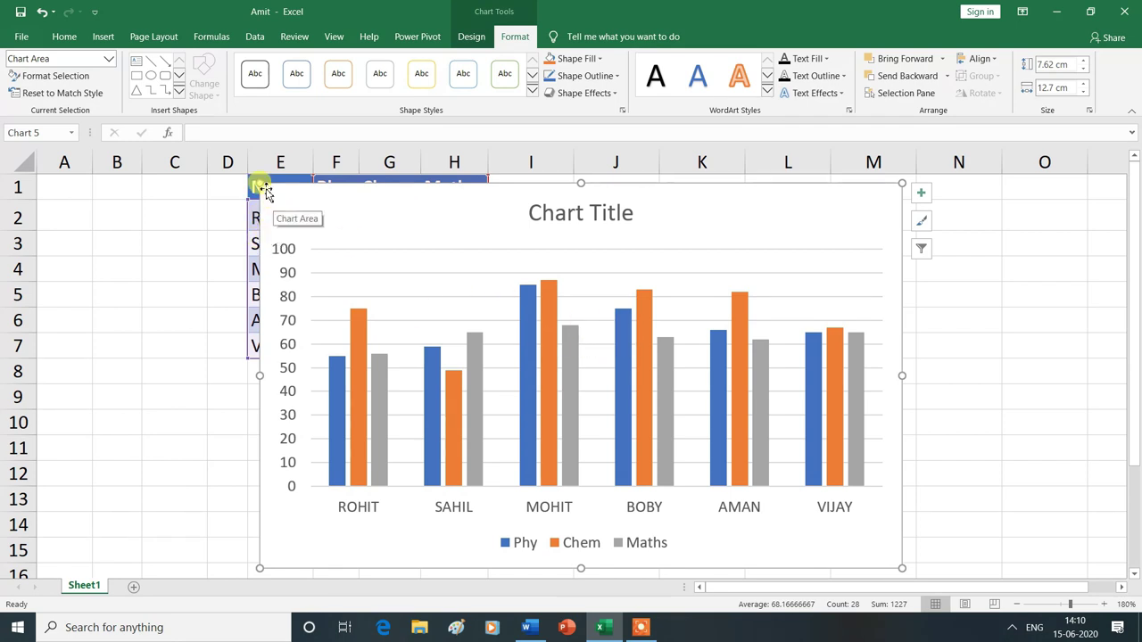
{"action": "mouse_move", "coordinate": [259, 185]}
{"action": "left_mouse_down"}
{"action": "mouse_move", "coordinate": [327, 241]}
{"action": "mouse_move", "coordinate": [616, 365]}
{"action": "left_mouse_up"}
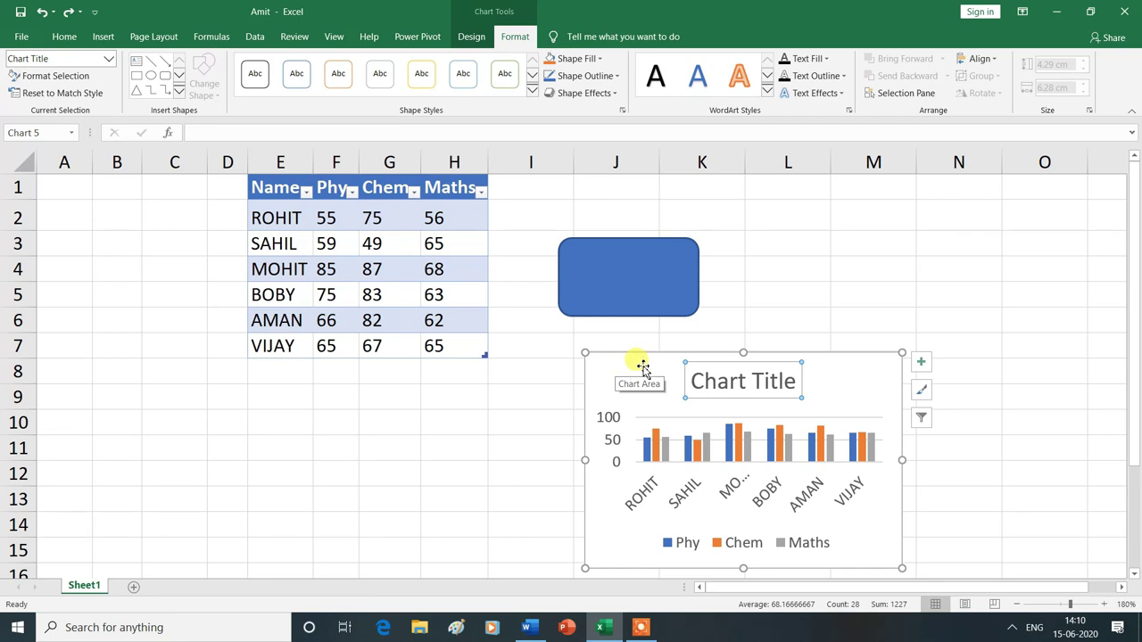
{"action": "left_click_drag", "start_coordinate": [645, 358], "coordinate": [940, 531]}
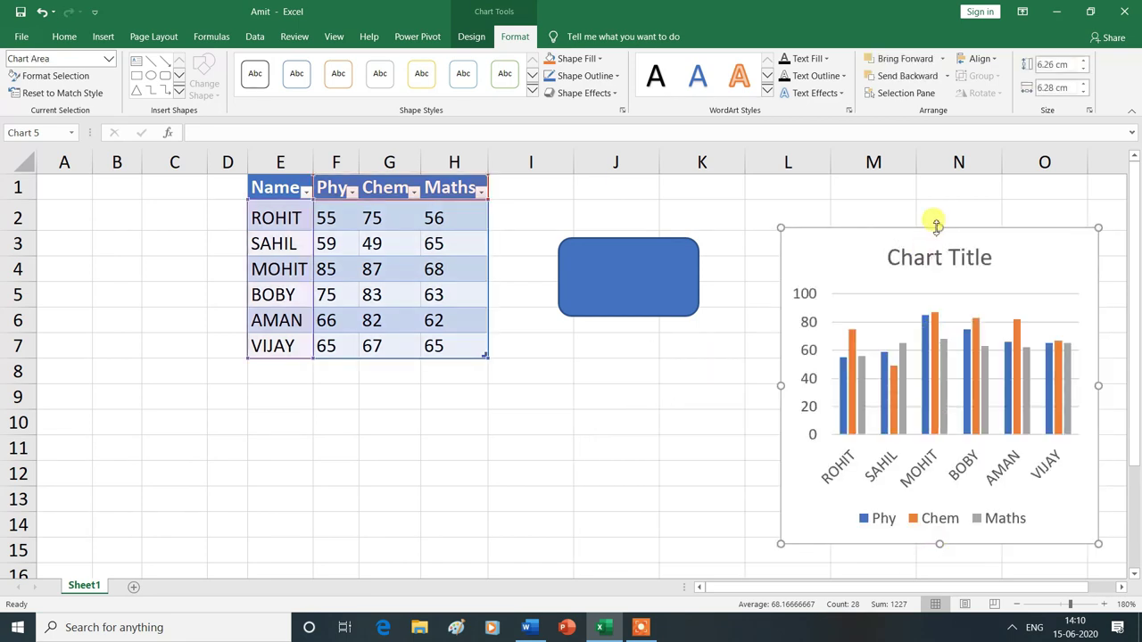
{"action": "left_click_drag", "start_coordinate": [938, 225], "coordinate": [938, 185]}
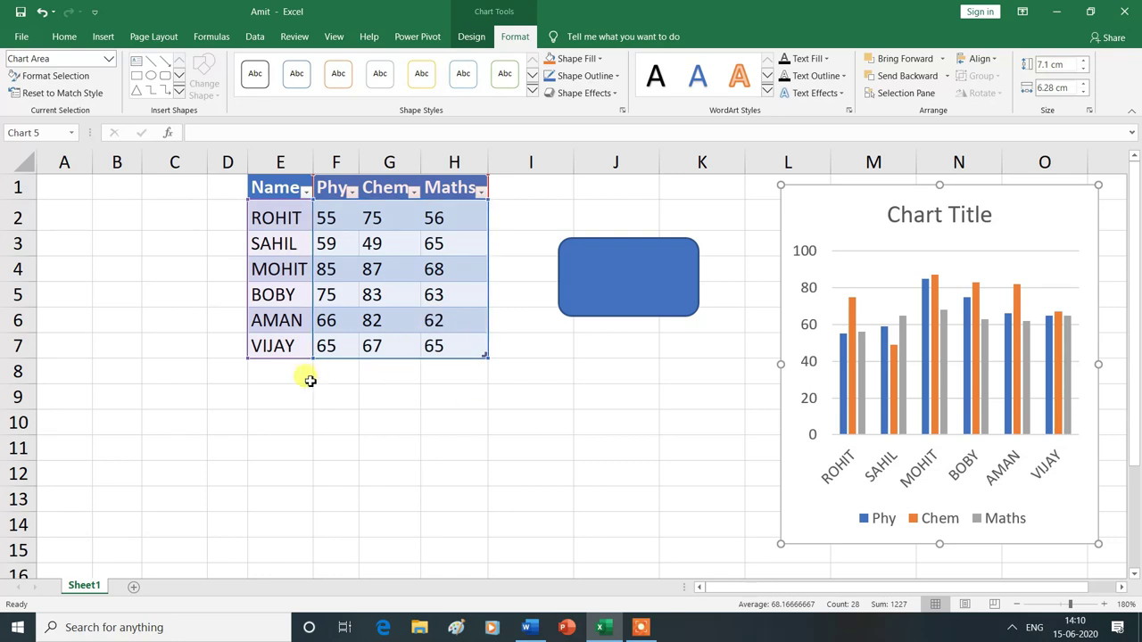
{"action": "left_click", "coordinate": [161, 40]}
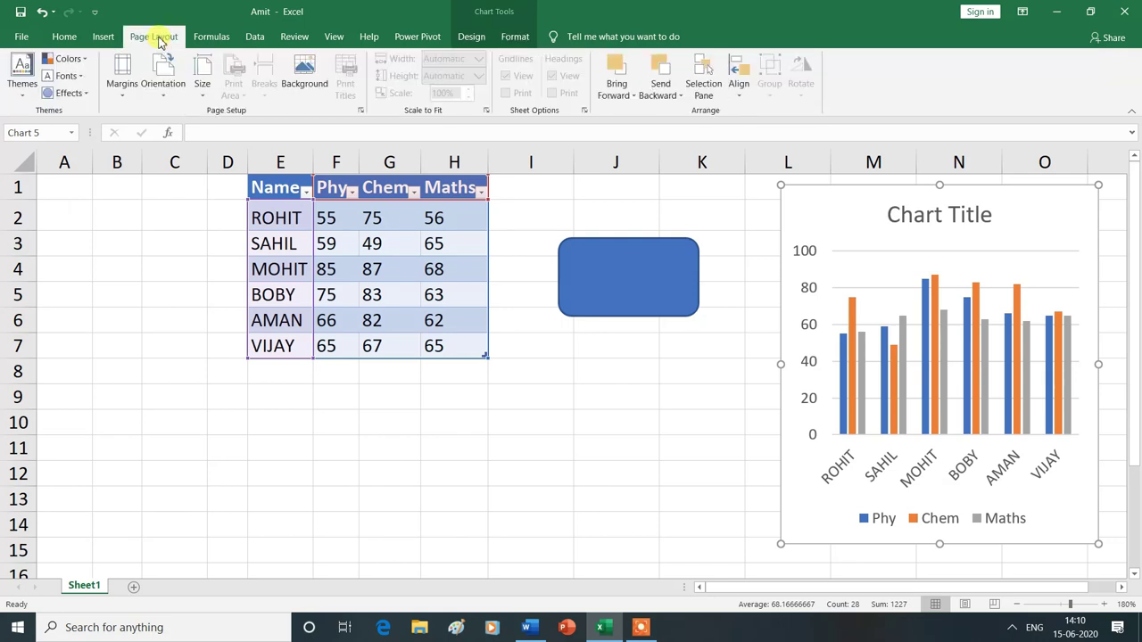
Choose Badge from the Page Layout Themes gallery.
{"action": "left_click", "coordinate": [24, 90]}
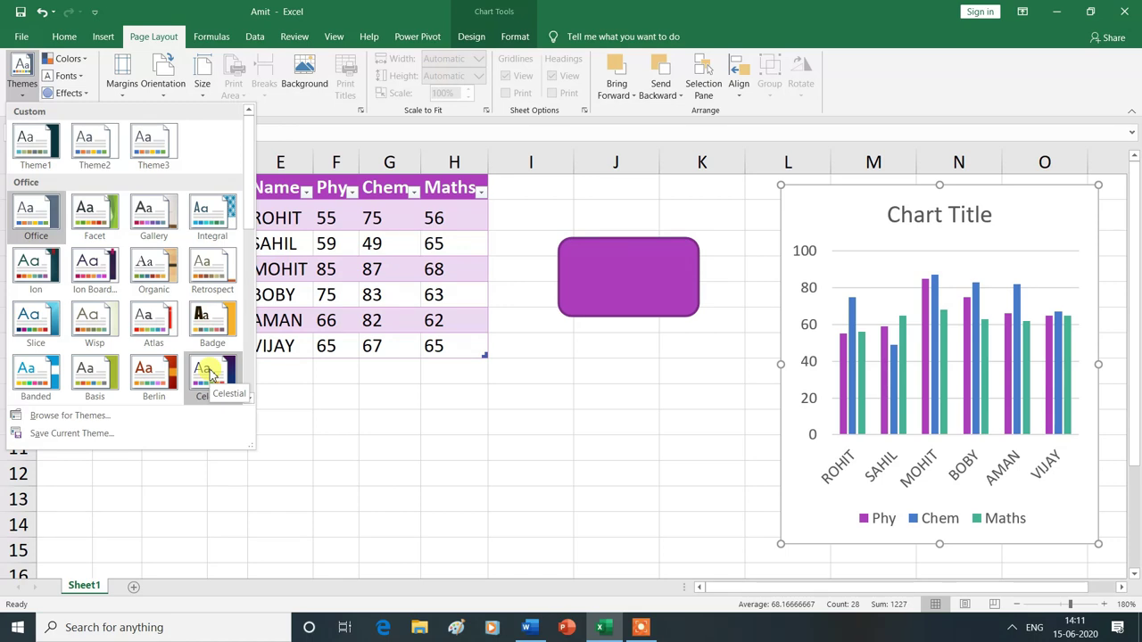
{"action": "left_click", "coordinate": [222, 321]}
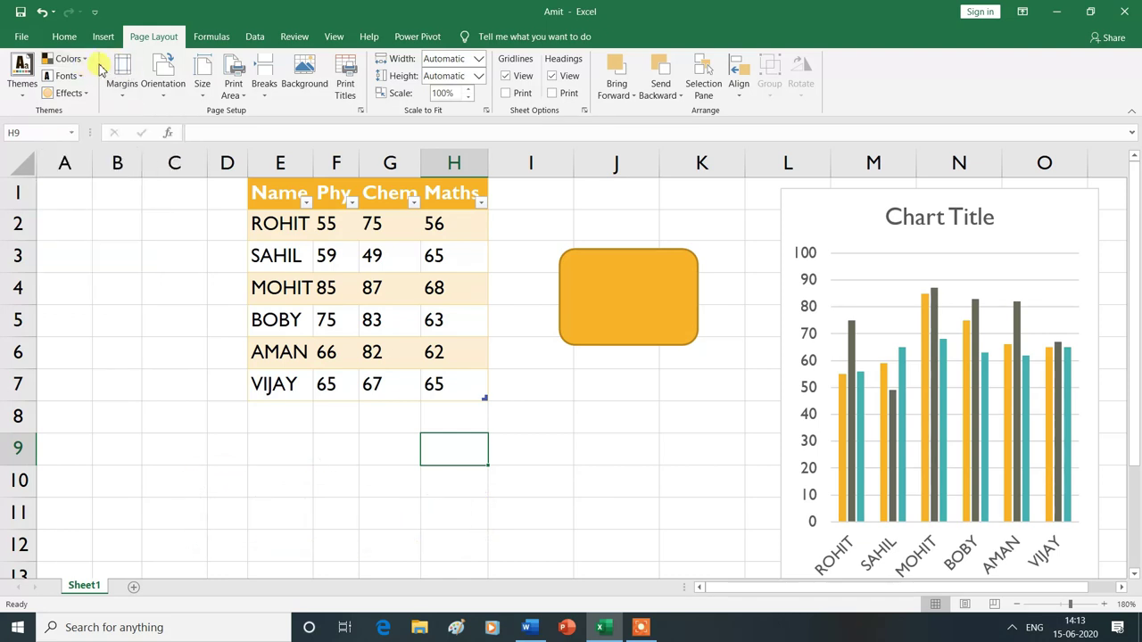
Pick the Yellow palette from the theme Colors list.
{"action": "left_click", "coordinate": [88, 63]}
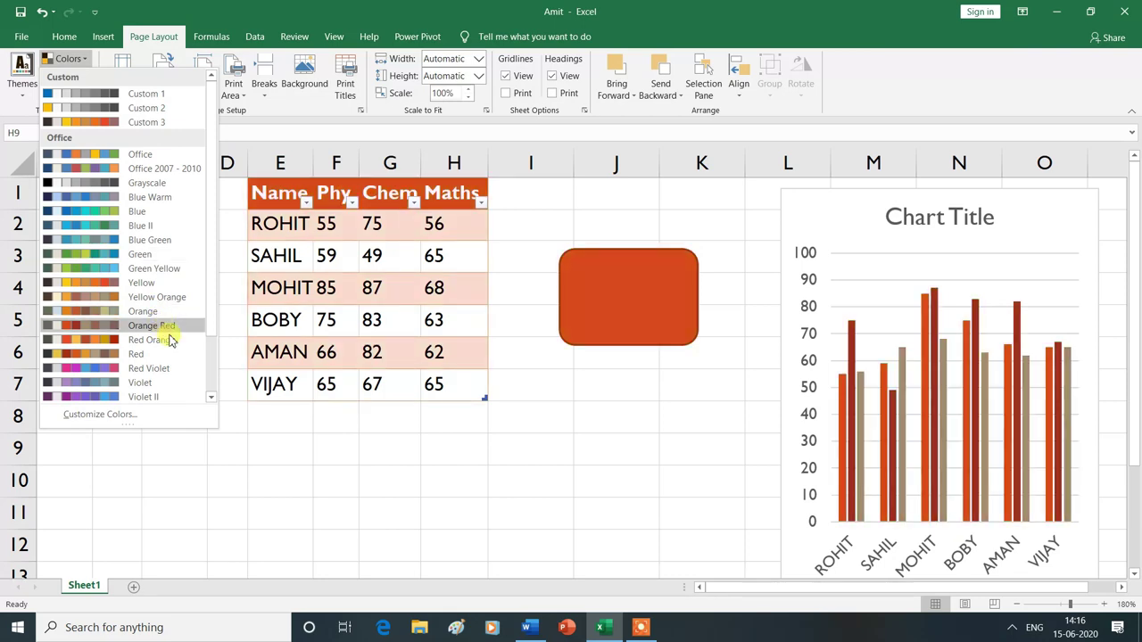
{"action": "scroll", "coordinate": [169, 339], "scroll_direction": "down", "scroll_amount": 2}
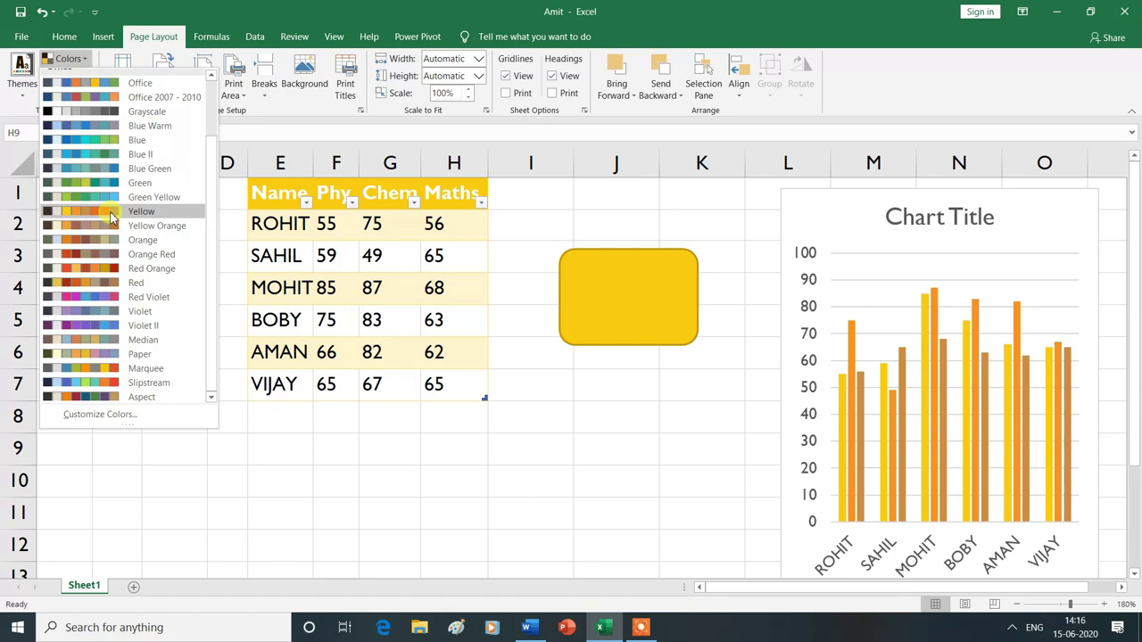
{"action": "left_click", "coordinate": [112, 217]}
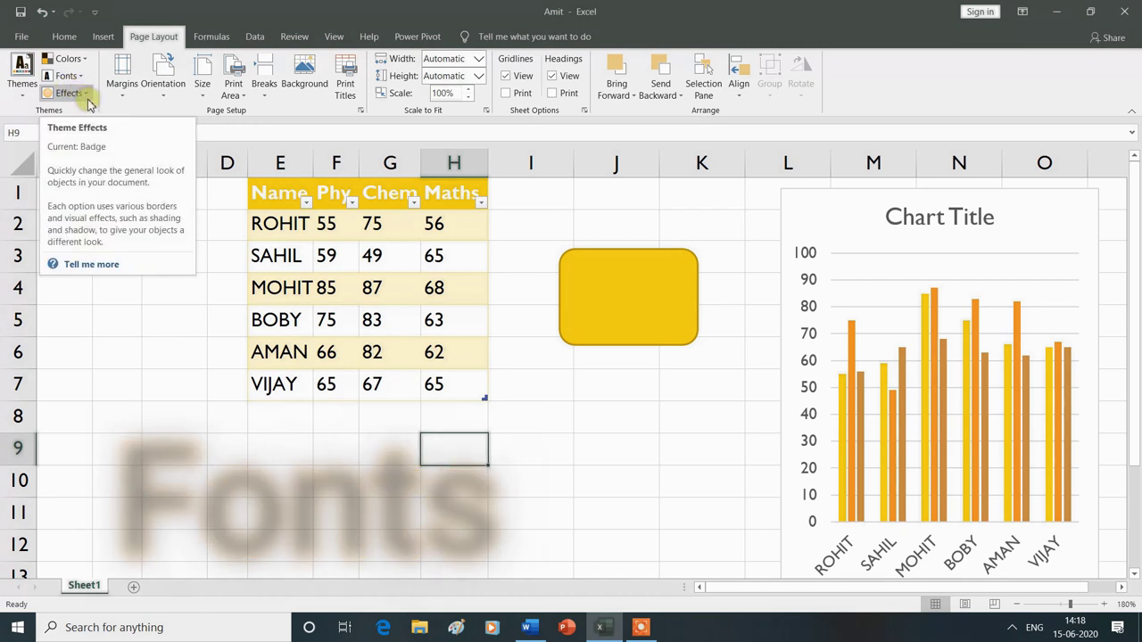
Choose Edit Text from the yellow rounded rectangle's context menu.
{"action": "left_click", "coordinate": [80, 80]}
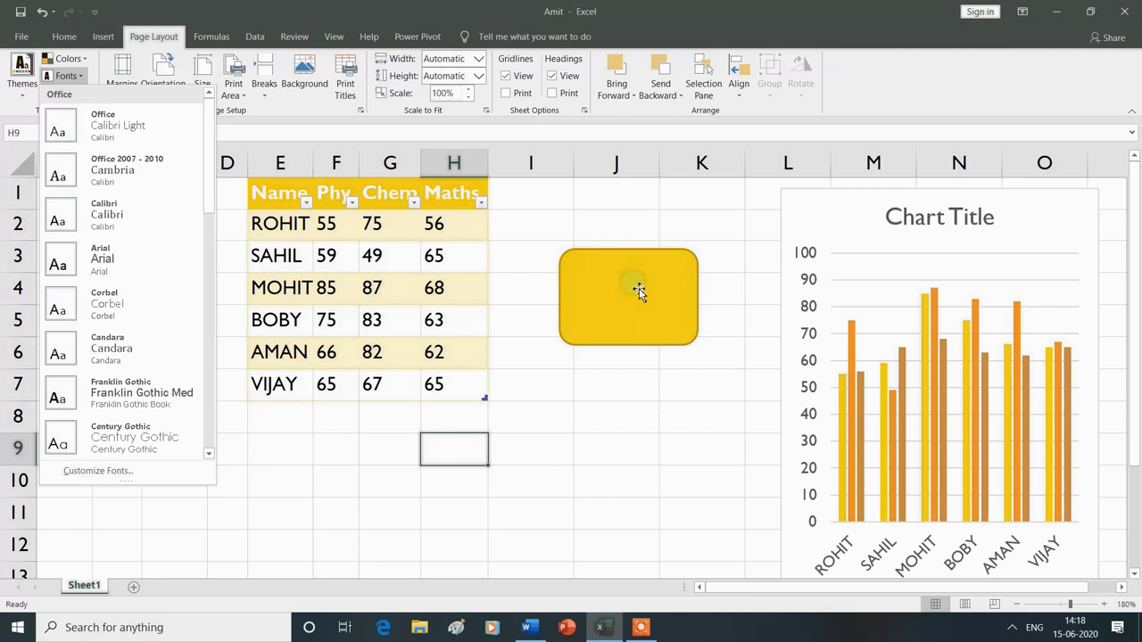
{"action": "right_click", "coordinate": [639, 289]}
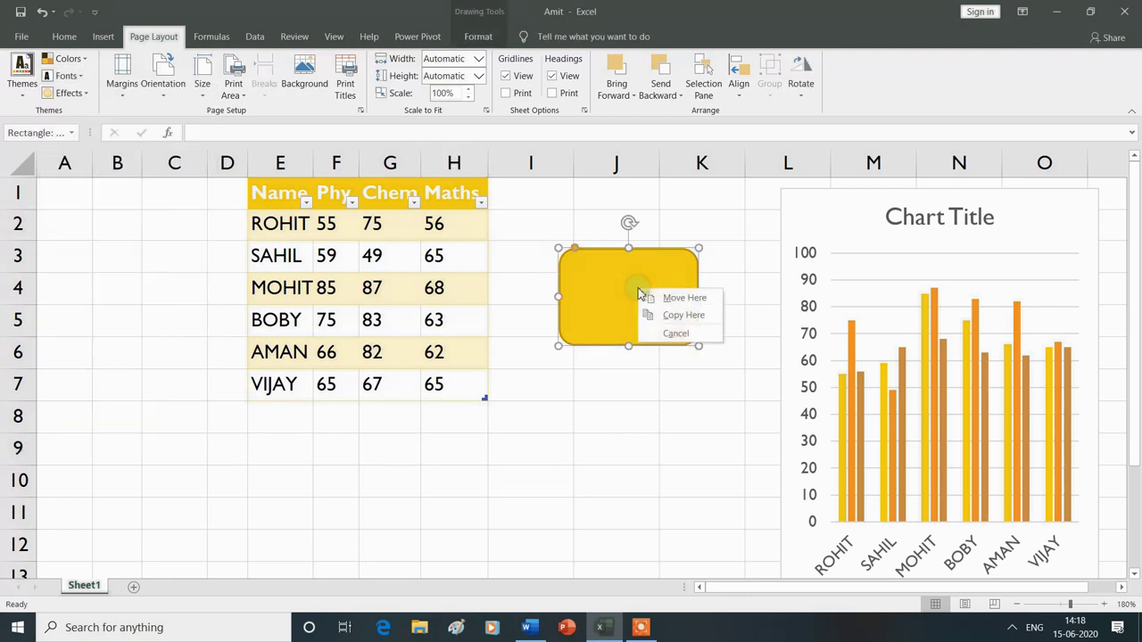
{"action": "right_click", "coordinate": [607, 284]}
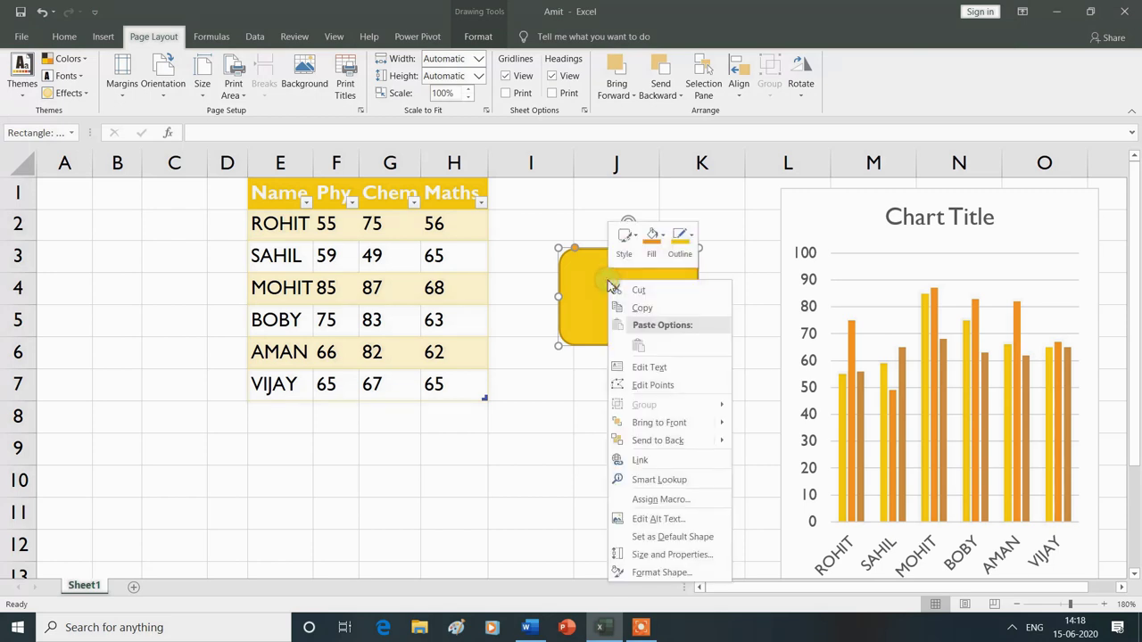
{"action": "left_click", "coordinate": [651, 367]}
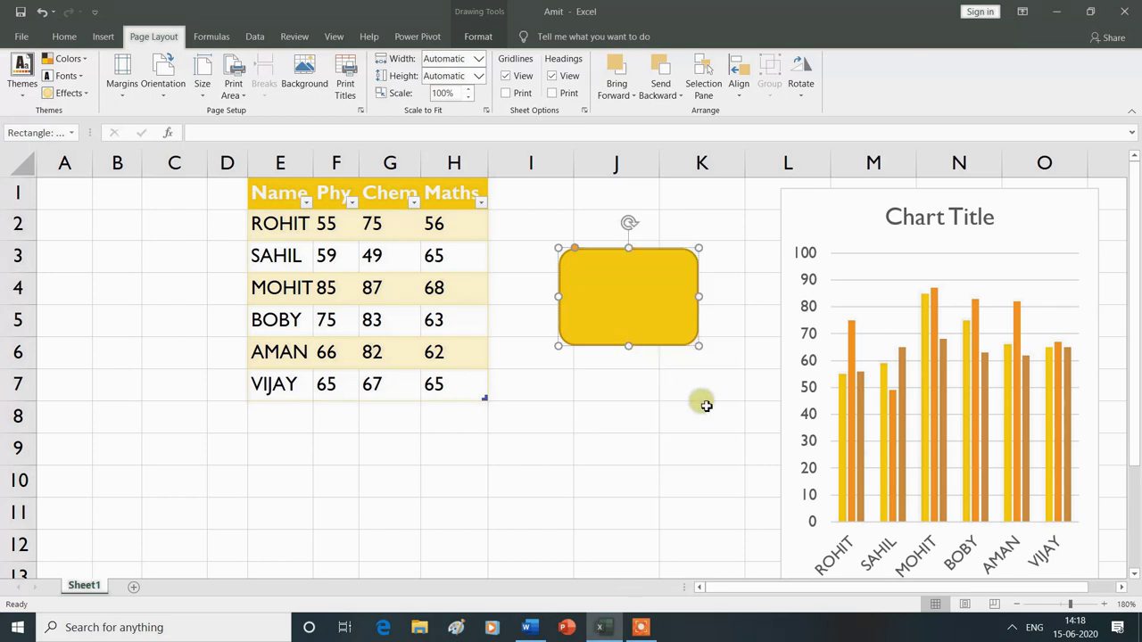
Type 'ysgyan tech' inside the rounded rectangle and show the theme Fonts list.
{"action": "type", "text": "ysgyan "}
{"action": "type", "text": "tech"}
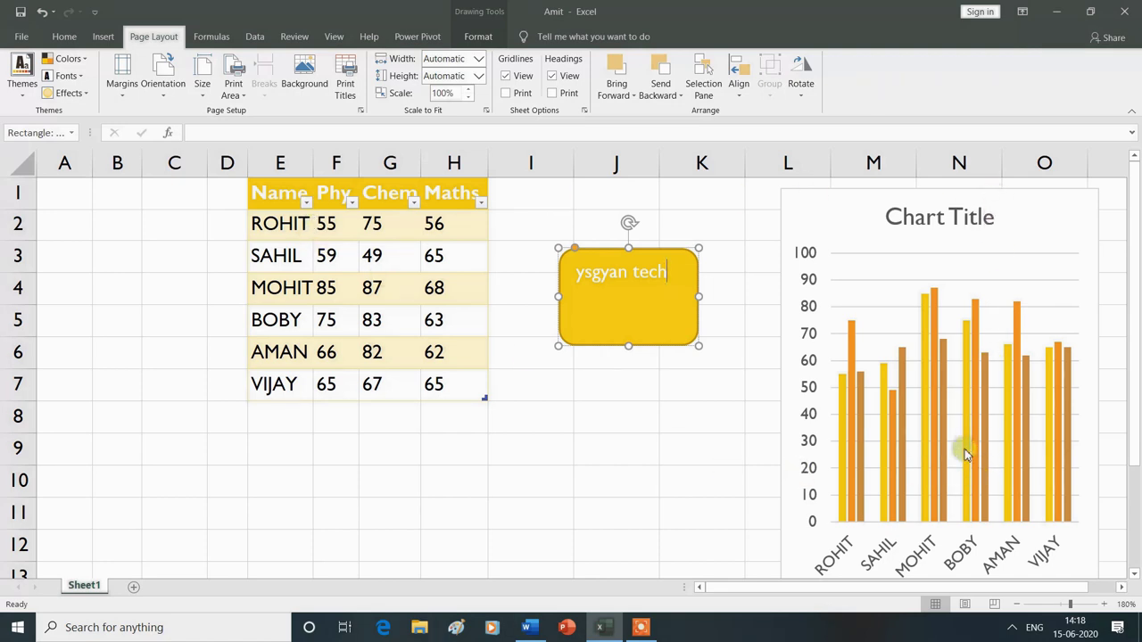
{"action": "left_click", "coordinate": [81, 78]}
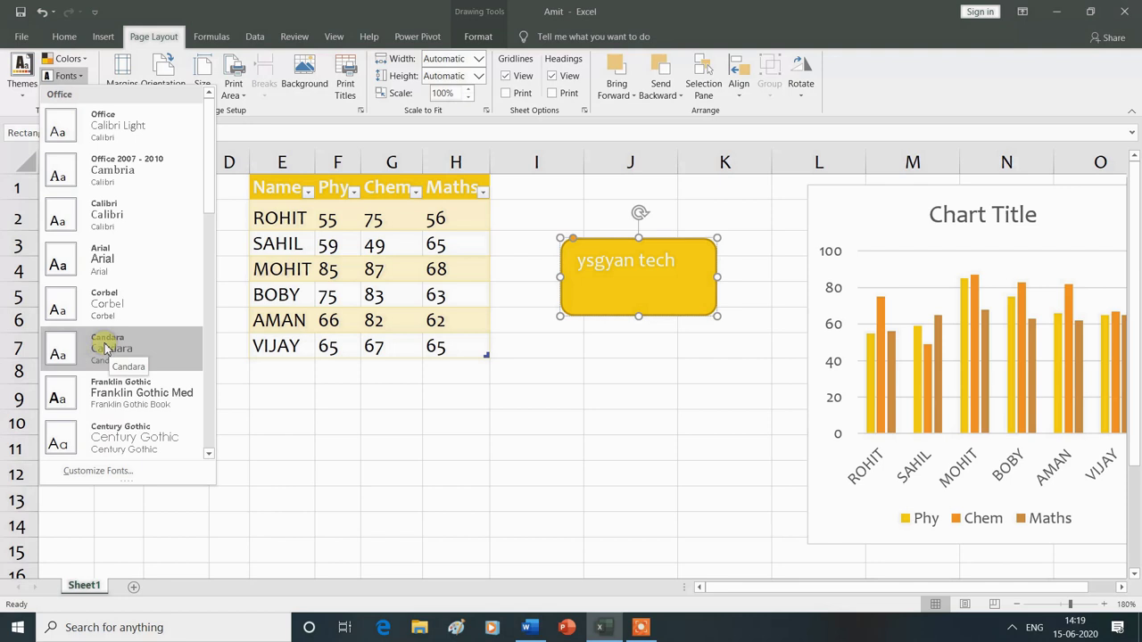
Apply the Candara theme fonts and select the ysgyan tech rectangle.
{"action": "left_click", "coordinate": [105, 348]}
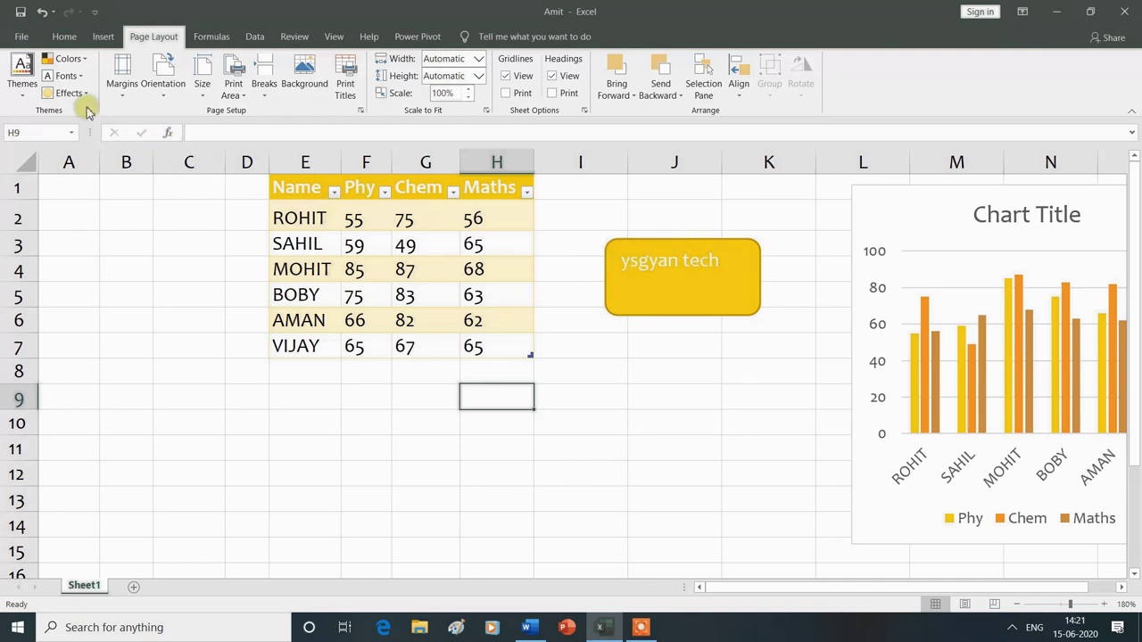
{"action": "left_click", "coordinate": [701, 288]}
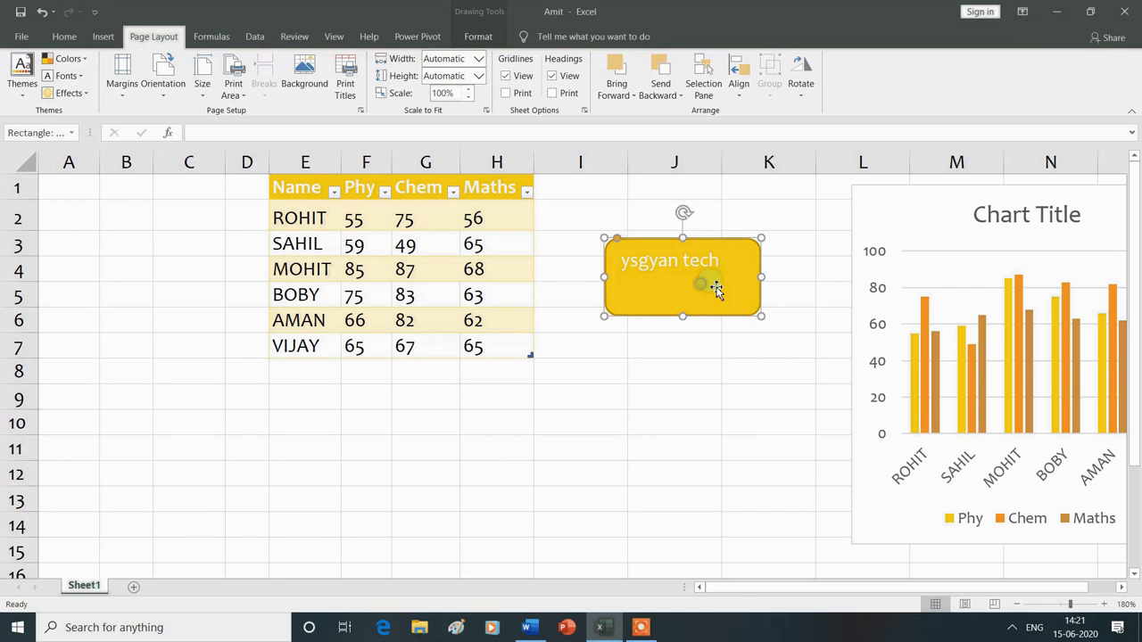
Drag the rectangle's corner outward to enlarge it, then apply Frosted Glass theme effects.
{"action": "left_click_drag", "start_coordinate": [760, 315], "coordinate": [814, 381]}
{"action": "left_click", "coordinate": [80, 93]}
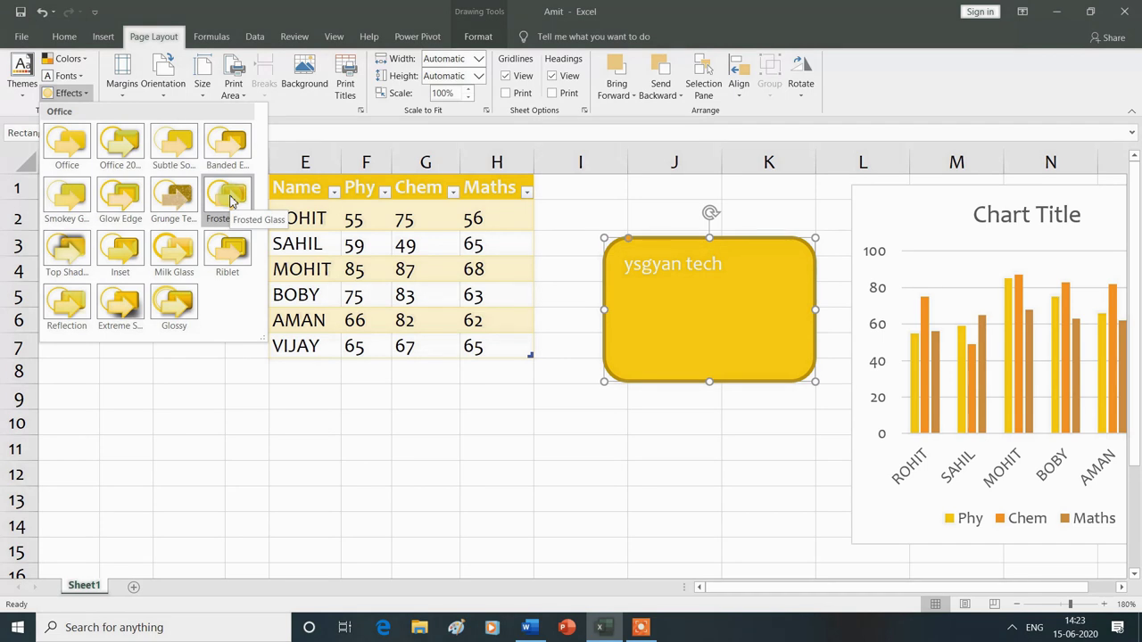
{"action": "left_click", "coordinate": [230, 201]}
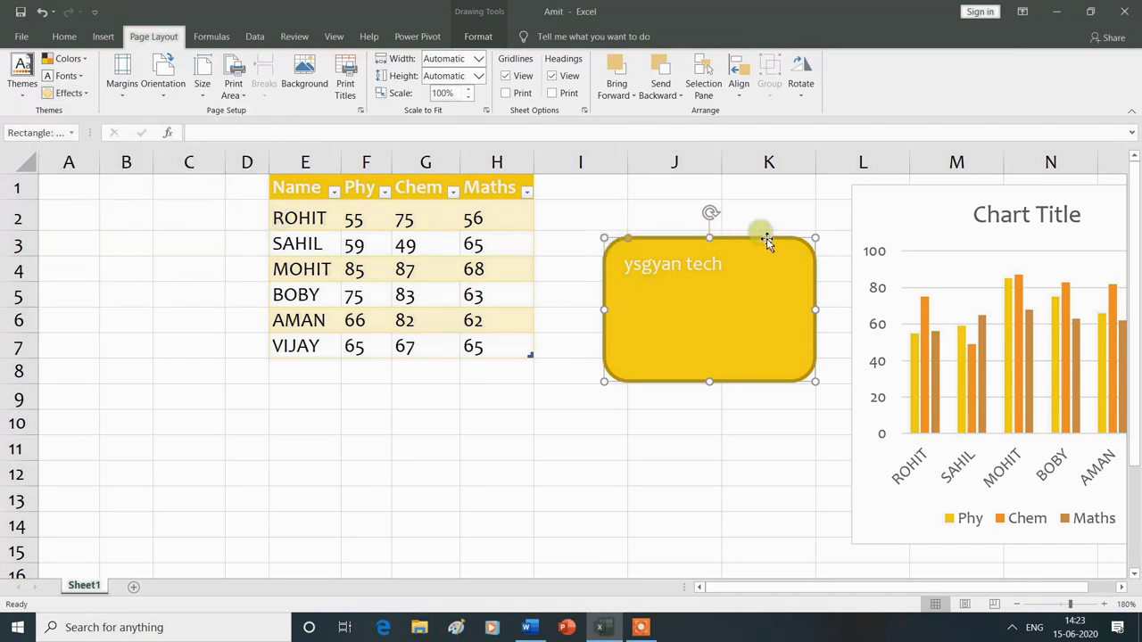